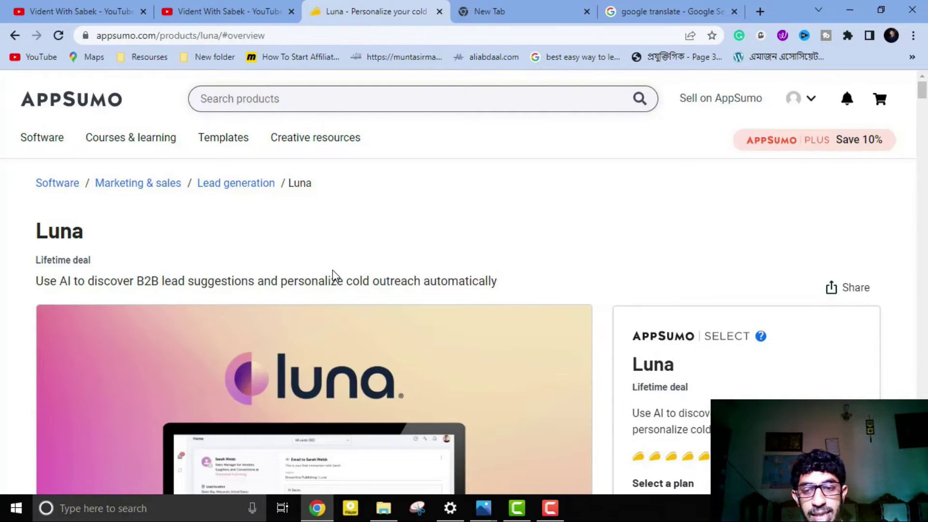
Alternate between the Luna outline slide and AppSumo, ending on the Luna plans with Tier 1 at $69
{"action": "key", "text": "alt+Tab"}
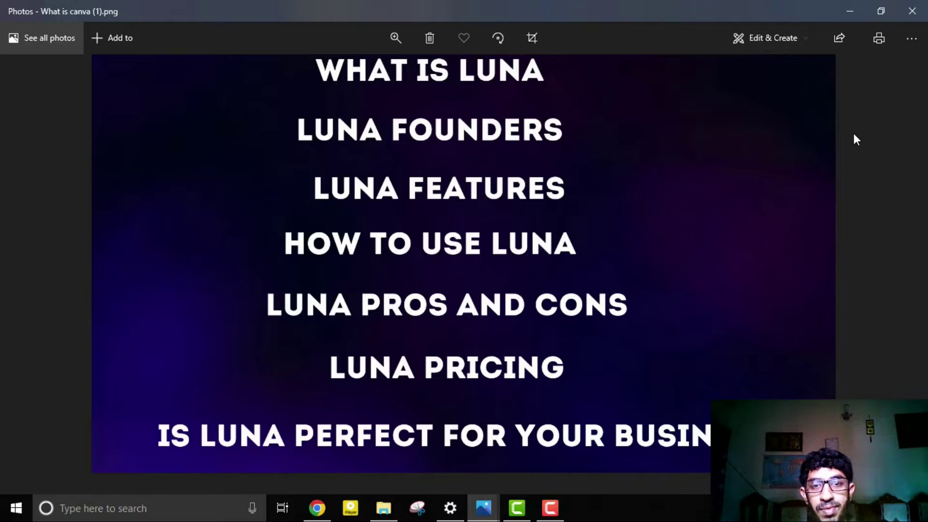
{"action": "key", "text": "alt+Tab"}
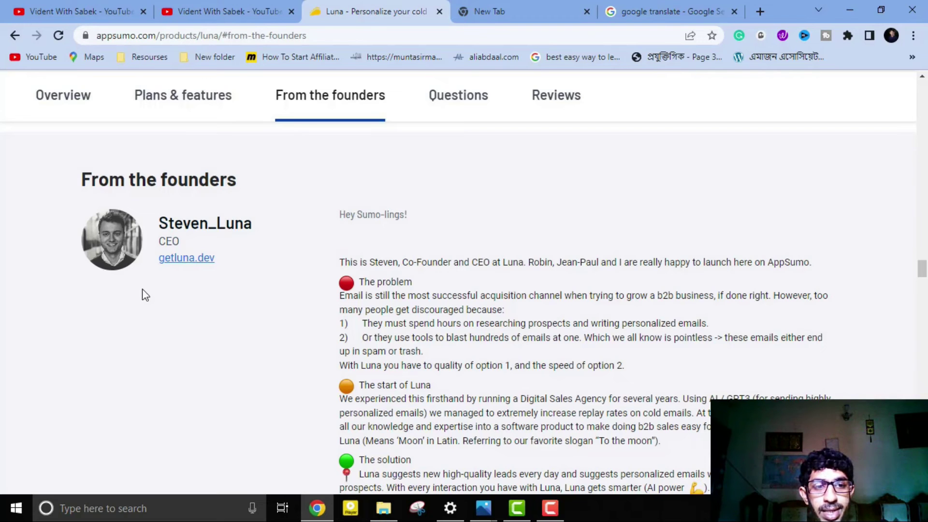
{"action": "key", "text": "alt+Tab"}
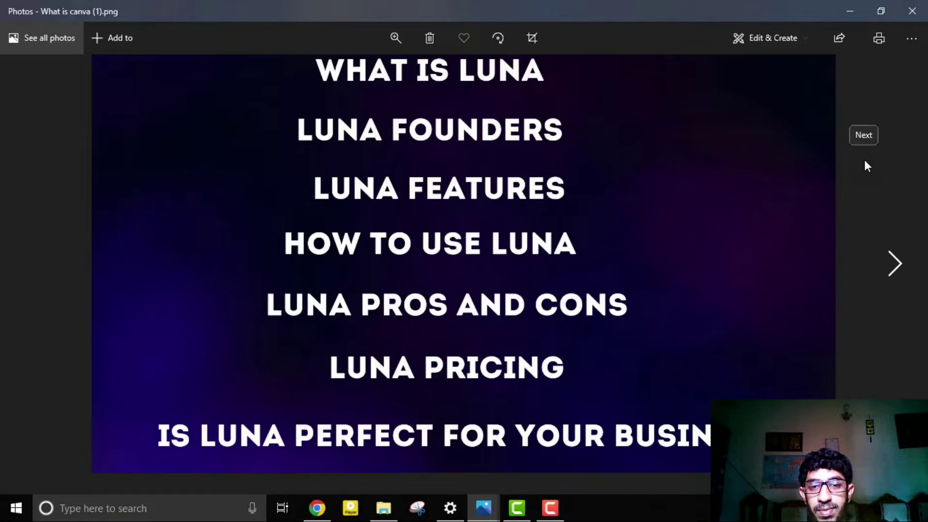
{"action": "key", "text": "alt+Tab"}
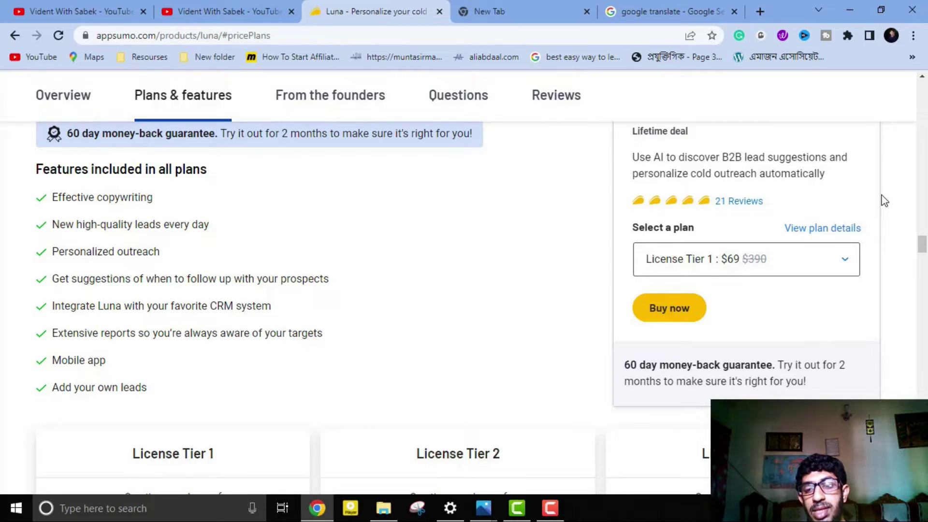
Flip to the Luna outline slide, then back to the AppSumo Luna pricing page
{"action": "key", "text": "alt+Tab"}
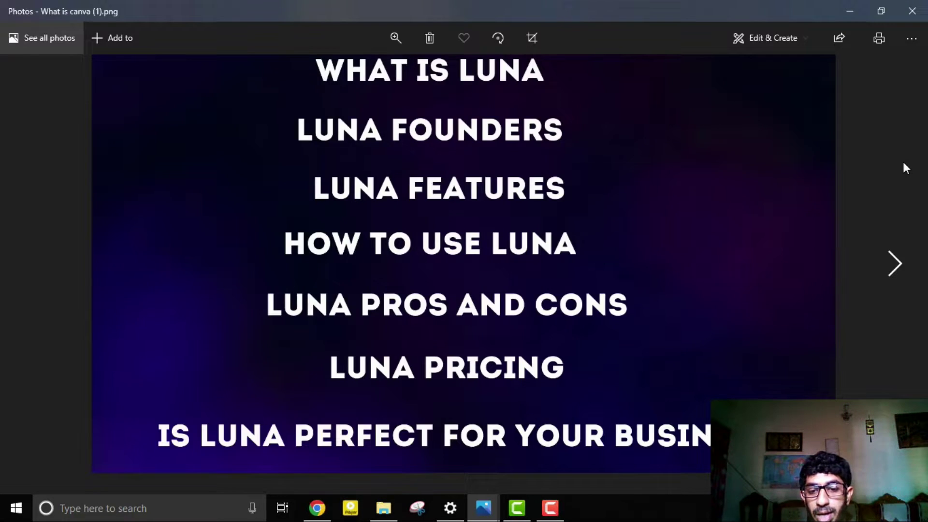
{"action": "key", "text": "alt+Tab"}
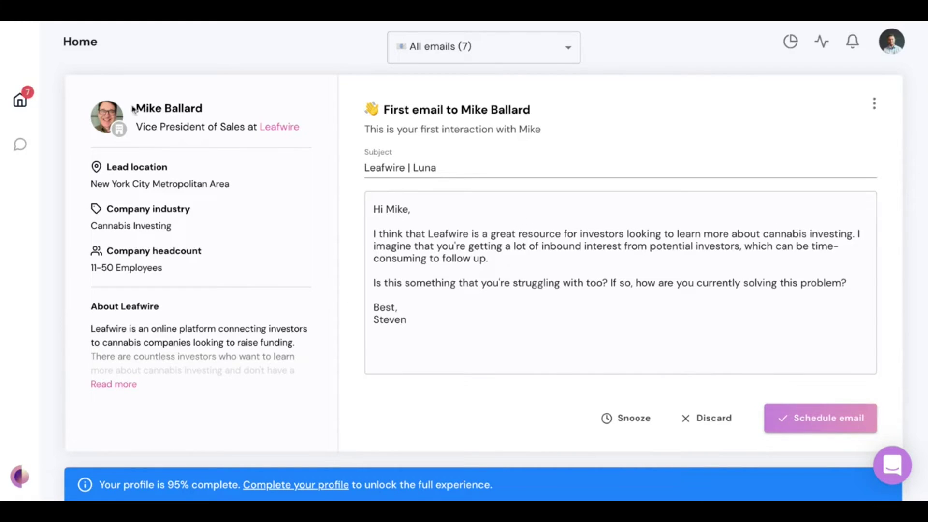
{"action": "triple_click", "coordinate": [136, 109]}
{"action": "left_click", "coordinate": [223, 114]}
{"action": "left_click", "coordinate": [119, 124]}
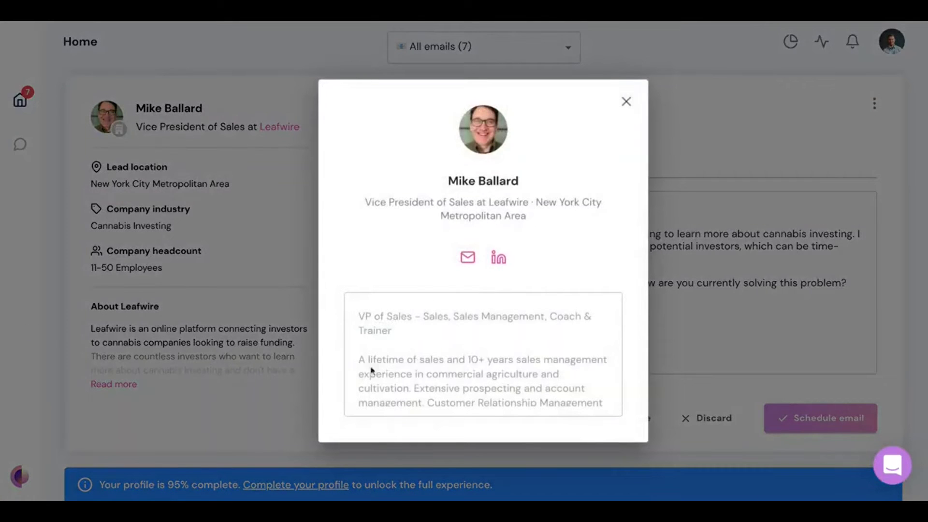
{"action": "left_click", "coordinate": [208, 293]}
{"action": "left_click", "coordinate": [273, 131]}
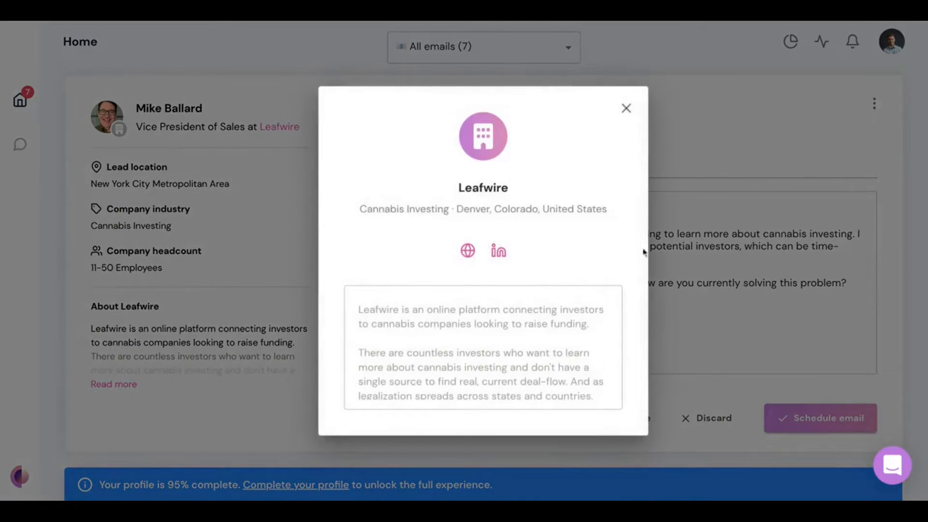
{"action": "left_click", "coordinate": [218, 281]}
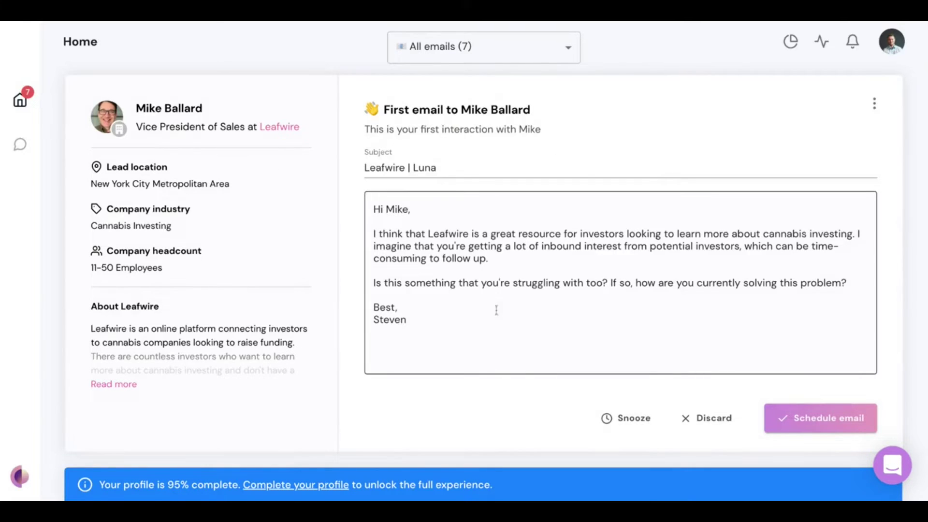
{"action": "left_click_drag", "start_coordinate": [365, 129], "coordinate": [571, 136]}
{"action": "left_click", "coordinate": [572, 136]}
{"action": "left_click", "coordinate": [478, 236]}
{"action": "left_click", "coordinate": [476, 332]}
{"action": "key", "text": "ctrl+a"}
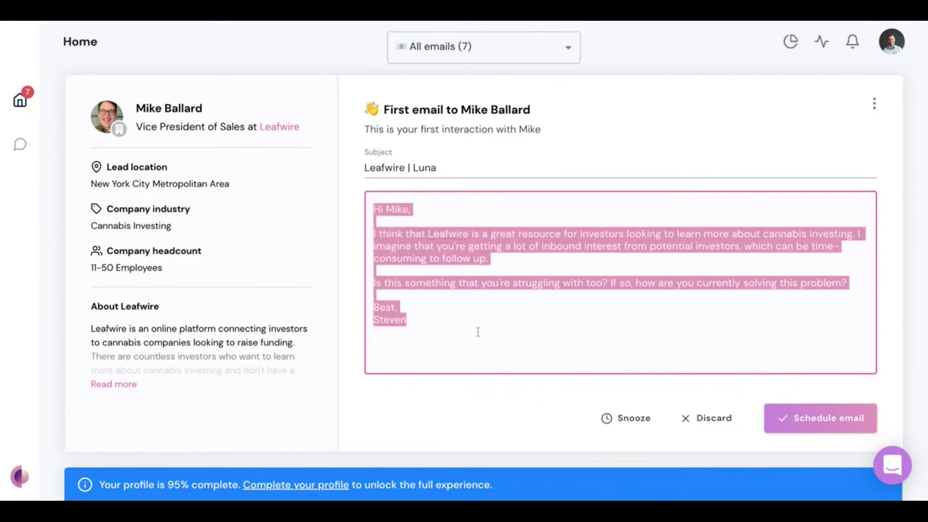
{"action": "left_click", "coordinate": [529, 317]}
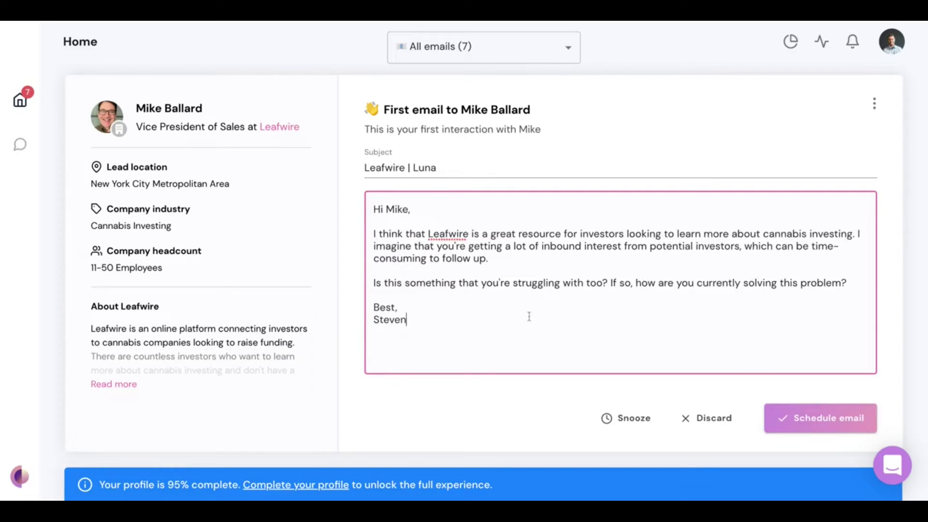
{"action": "left_click", "coordinate": [503, 296]}
{"action": "left_click_drag", "start_coordinate": [429, 234], "coordinate": [577, 246]}
{"action": "left_click", "coordinate": [581, 246]}
{"action": "left_click", "coordinate": [415, 290]}
{"action": "key", "text": "Return"}
{"action": "type", "text": "ddjjsjsjaj"}
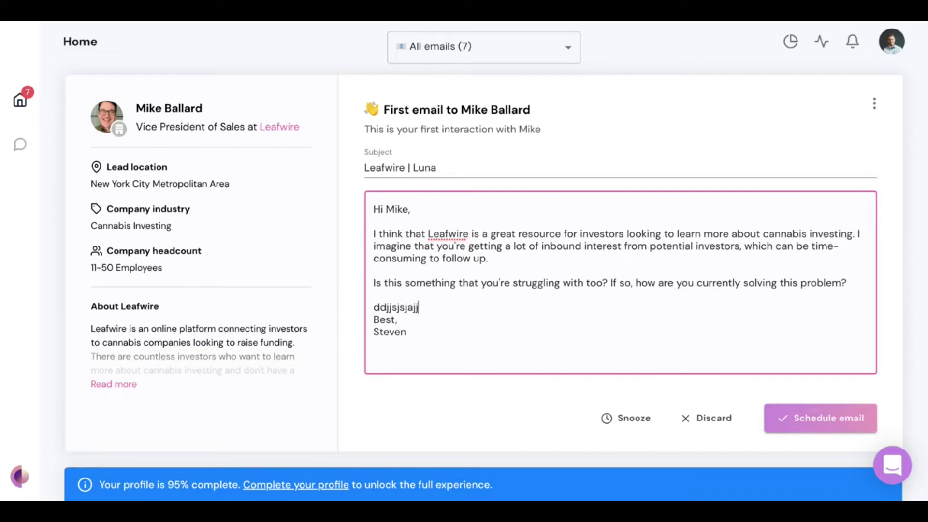
{"action": "key", "text": "ctrl+BackSpace"}
{"action": "key", "text": "BackSpace"}
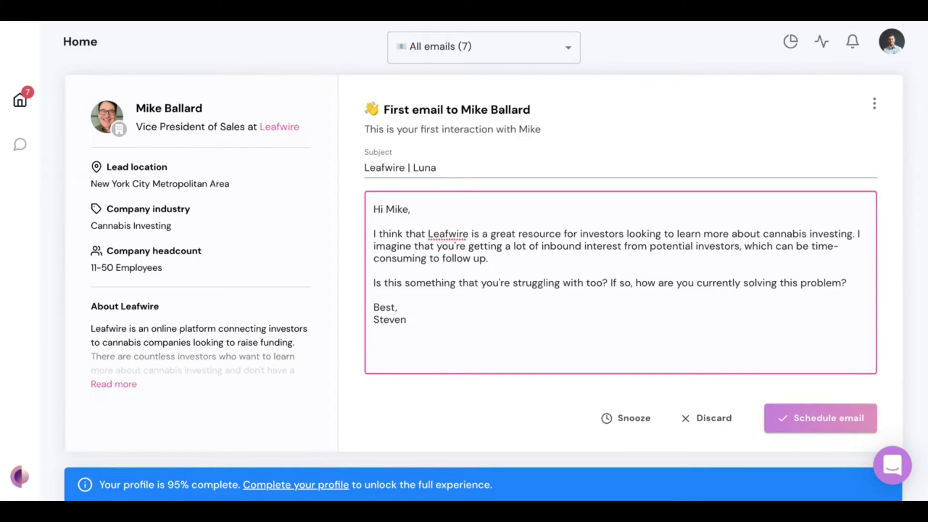
Snooze the Leafwire lead's card and look over the Roycon lead's draft email
{"action": "left_click", "coordinate": [561, 388]}
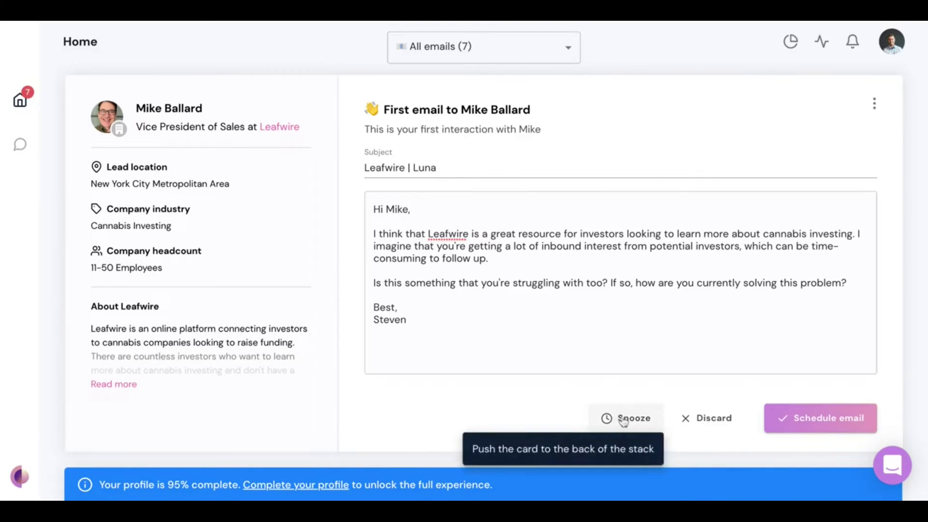
{"action": "left_click", "coordinate": [626, 424]}
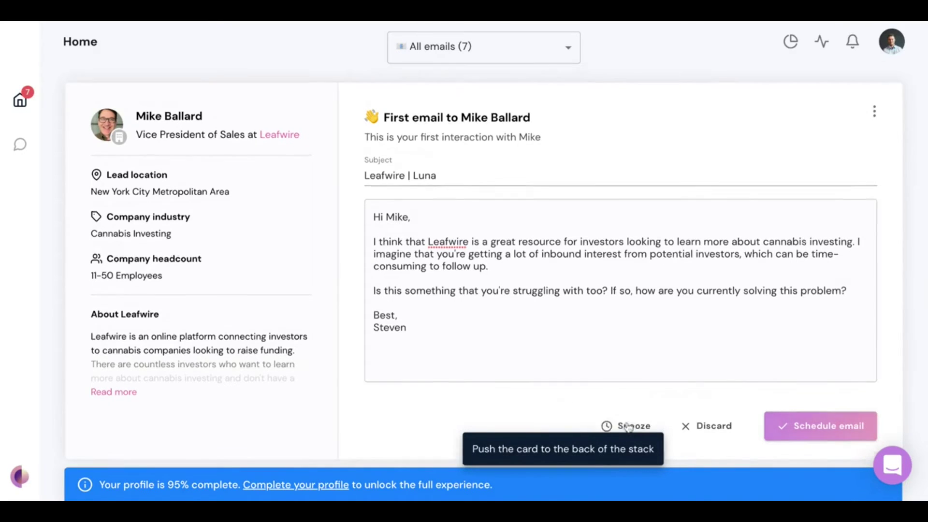
{"action": "triple_click", "coordinate": [360, 128]}
{"action": "left_click", "coordinate": [566, 147]}
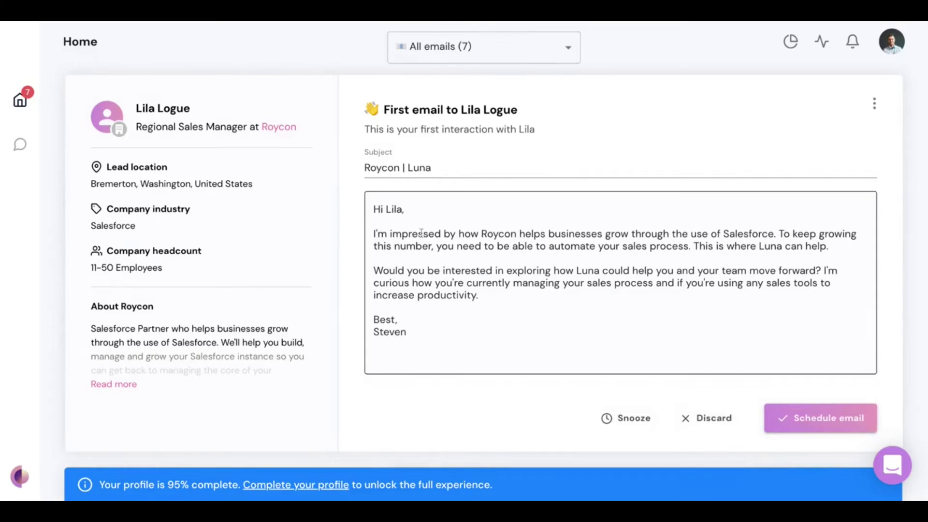
{"action": "left_click_drag", "start_coordinate": [421, 233], "coordinate": [396, 319]}
{"action": "left_click", "coordinate": [395, 319]}
Schedule the Roycon lead's first email and filter the list to follow-up emails only
{"action": "left_click", "coordinate": [839, 416]}
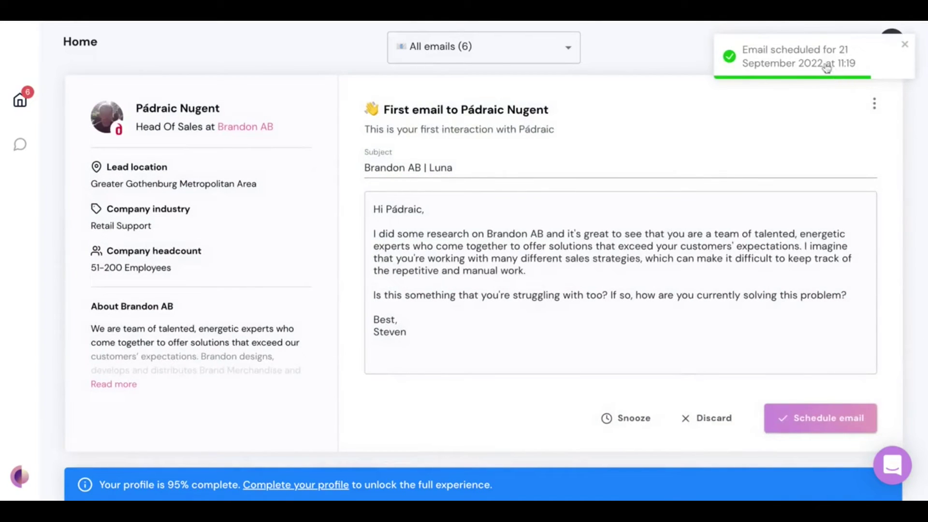
{"action": "left_click", "coordinate": [489, 47]}
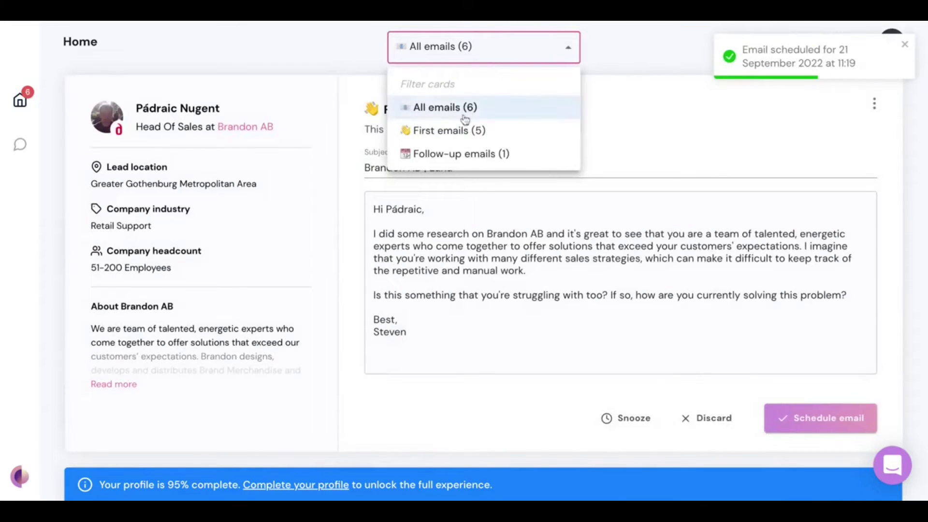
{"action": "left_click", "coordinate": [488, 155]}
Read the earlier email already sent to this lead in the previous activity view
{"action": "left_click_drag", "start_coordinate": [377, 128], "coordinate": [471, 129]}
{"action": "left_click", "coordinate": [472, 129]}
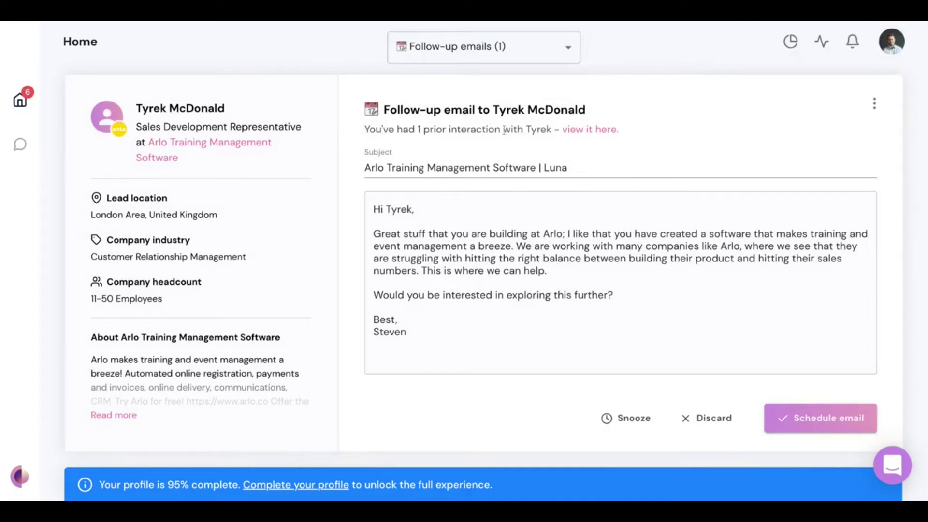
{"action": "left_click", "coordinate": [583, 130]}
{"action": "left_click", "coordinate": [481, 303]}
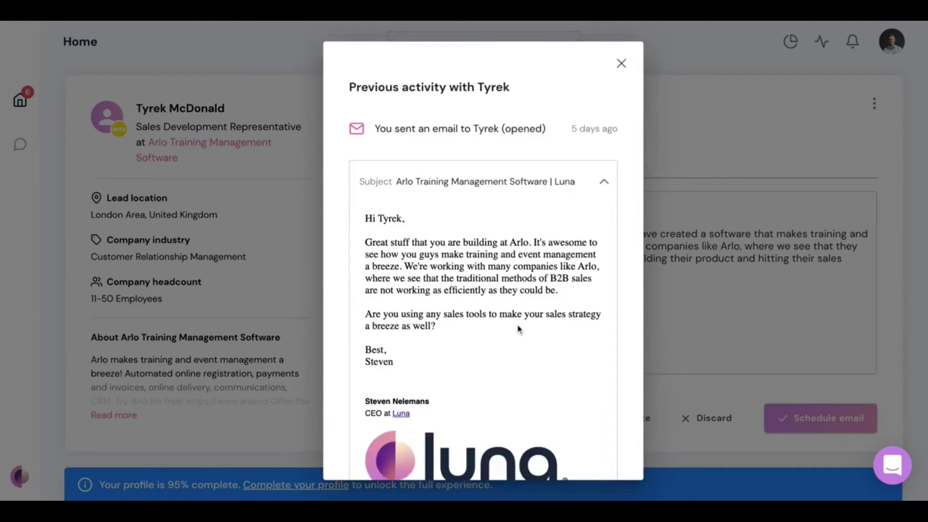
{"action": "left_click", "coordinate": [725, 291]}
Highlight lines of the follow-up draft body, then bring up the outreach statistics overview
{"action": "left_click", "coordinate": [383, 208]}
{"action": "key", "text": "shift+Down"}
{"action": "key", "text": "shift+Down"}
{"action": "key", "text": "shift+Down"}
{"action": "key", "text": "shift+Down"}
{"action": "key", "text": "shift+Down"}
{"action": "key", "text": "shift+Down"}
{"action": "key", "text": "shift+Down"}
{"action": "key", "text": "shift+Down"}
{"action": "key", "text": "shift+Down"}
{"action": "key", "text": "shift+Down"}
{"action": "key", "text": "shift+Down"}
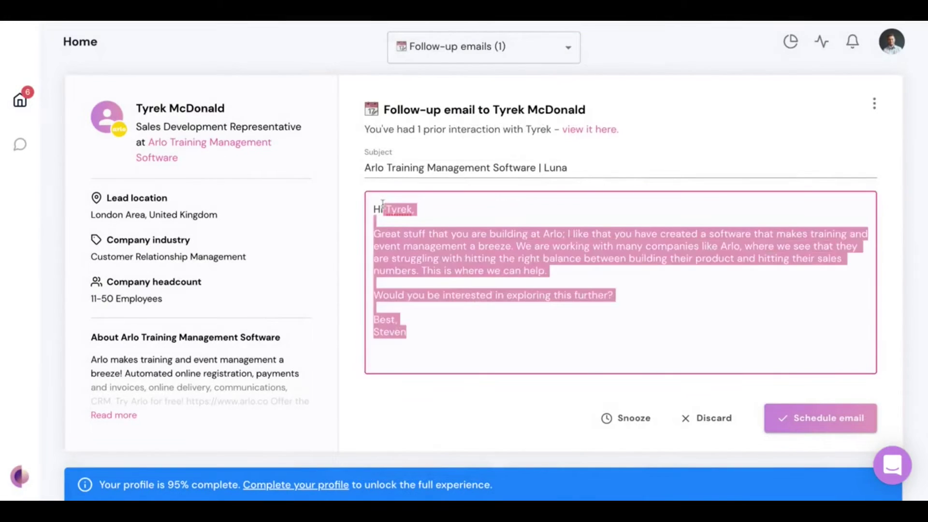
{"action": "left_click", "coordinate": [665, 339]}
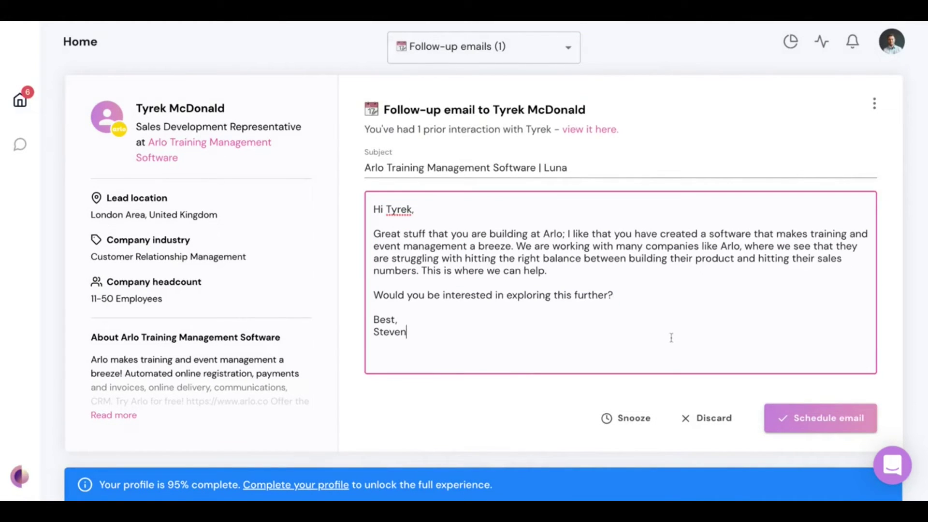
{"action": "left_click", "coordinate": [892, 51]}
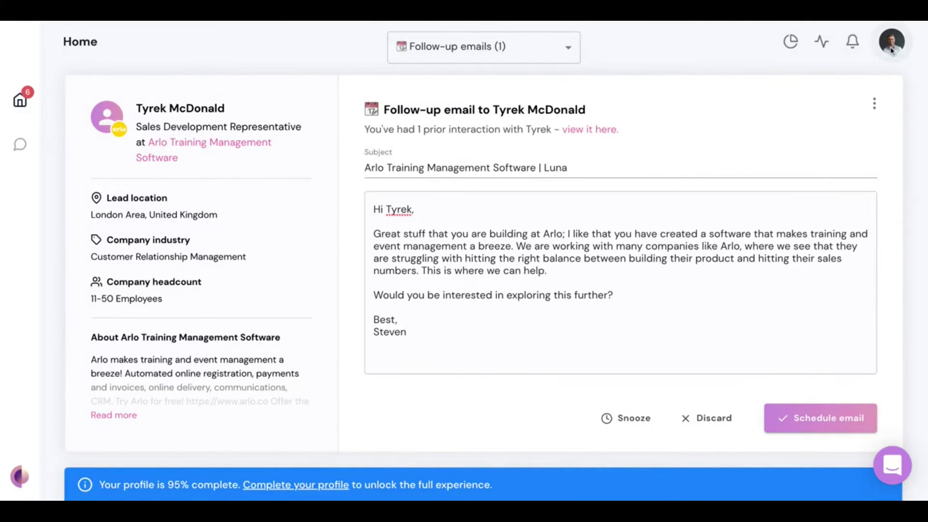
{"action": "left_click", "coordinate": [793, 43]}
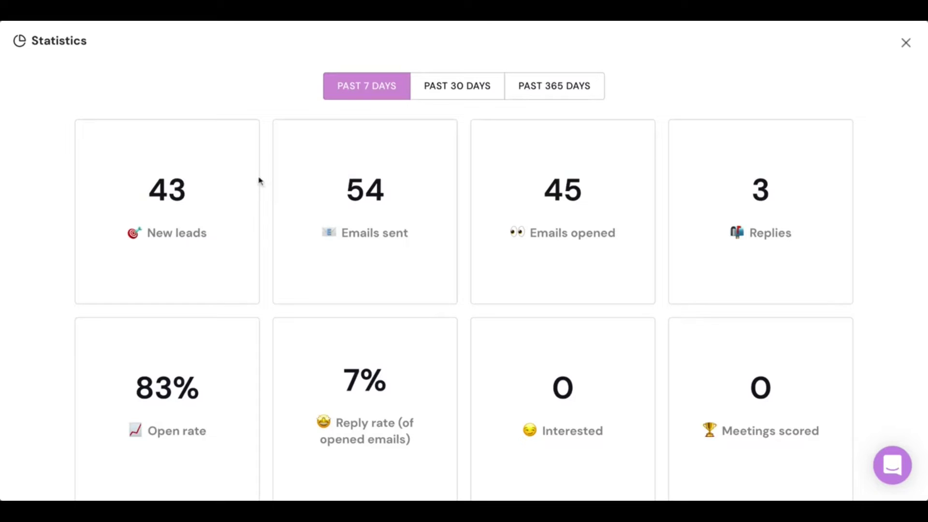
Highlight the 83% open rate and 7% reply rate, close Statistics, and open the account menu
{"action": "left_click_drag", "start_coordinate": [203, 396], "coordinate": [137, 389]}
{"action": "left_click", "coordinate": [239, 397]}
{"action": "left_click_drag", "start_coordinate": [387, 382], "coordinate": [353, 385]}
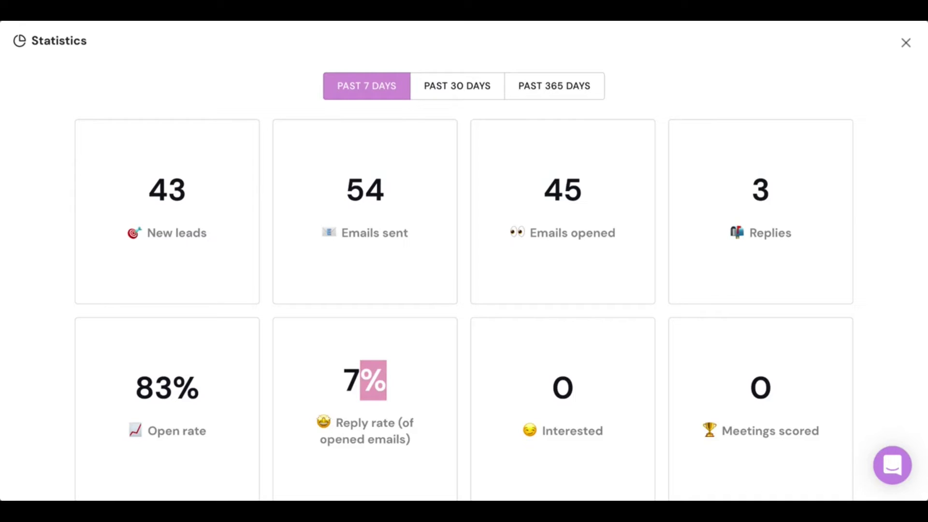
{"action": "left_click", "coordinate": [906, 45]}
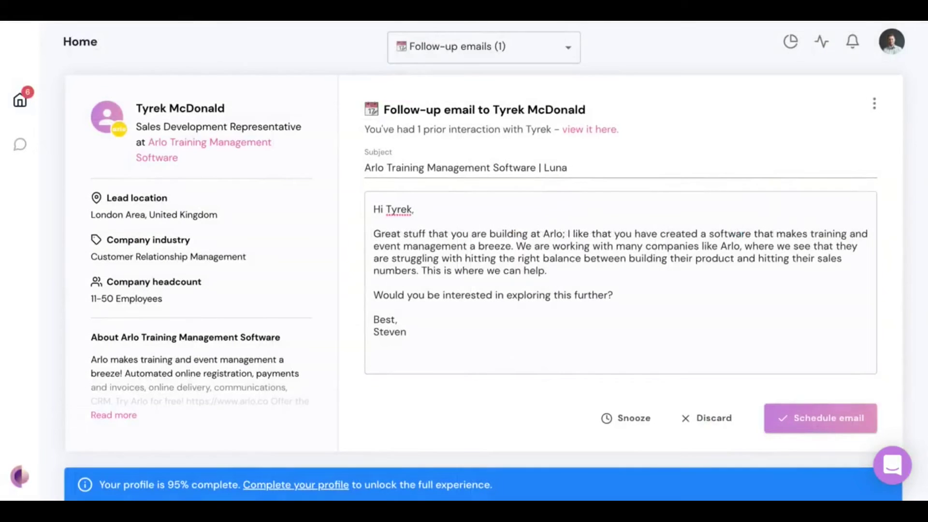
{"action": "left_click", "coordinate": [892, 42]}
Open account Settings, view the CRM connection options, then switch to Lead Settings
{"action": "left_click", "coordinate": [881, 231]}
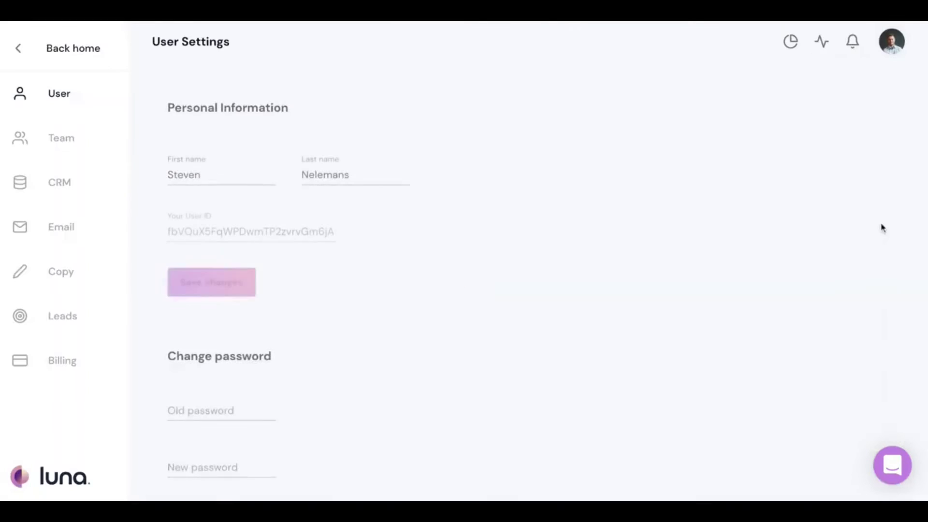
{"action": "left_click", "coordinate": [68, 197]}
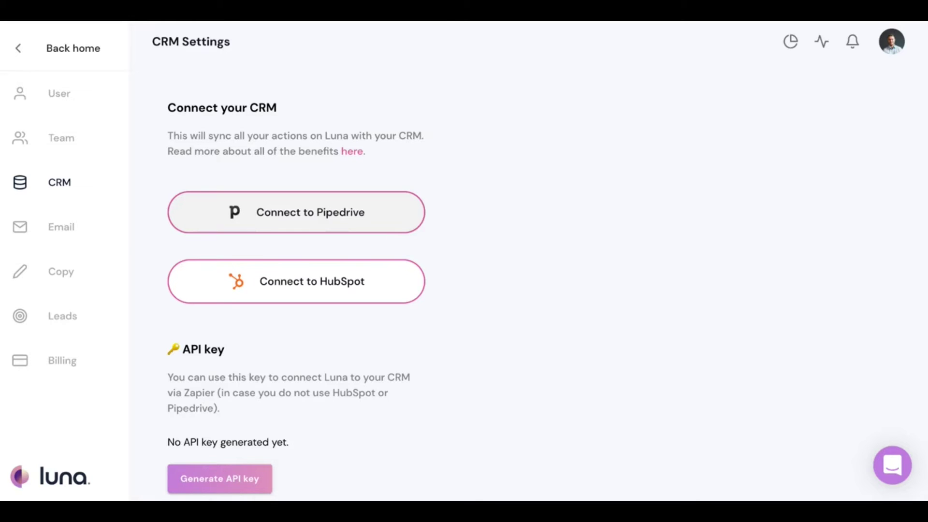
{"action": "left_click", "coordinate": [73, 313]}
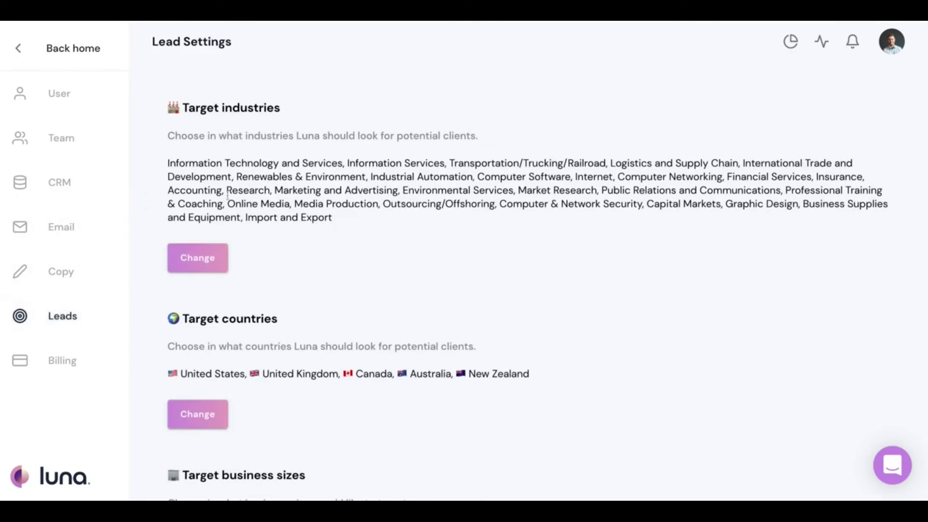
Scroll through target industries, countries, business sizes and job titles, then go back home
{"action": "left_click_drag", "start_coordinate": [160, 52], "coordinate": [243, 53]}
{"action": "left_click", "coordinate": [369, 132]}
{"action": "left_click_drag", "start_coordinate": [182, 107], "coordinate": [280, 107]}
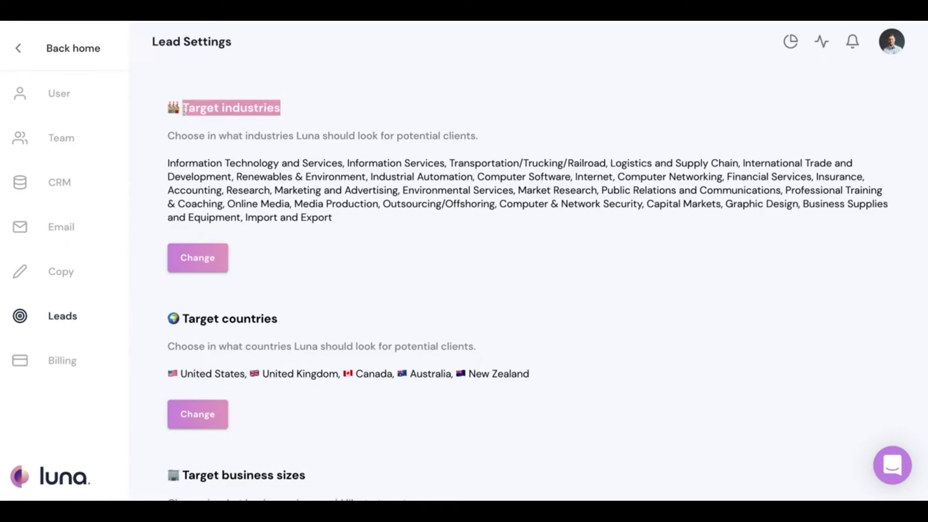
{"action": "scroll", "coordinate": [298, 158], "scroll_direction": "down", "scroll_amount": 1}
{"action": "scroll", "coordinate": [281, 208], "scroll_direction": "down", "scroll_amount": 2}
{"action": "scroll", "coordinate": [261, 257], "scroll_direction": "down", "scroll_amount": 4}
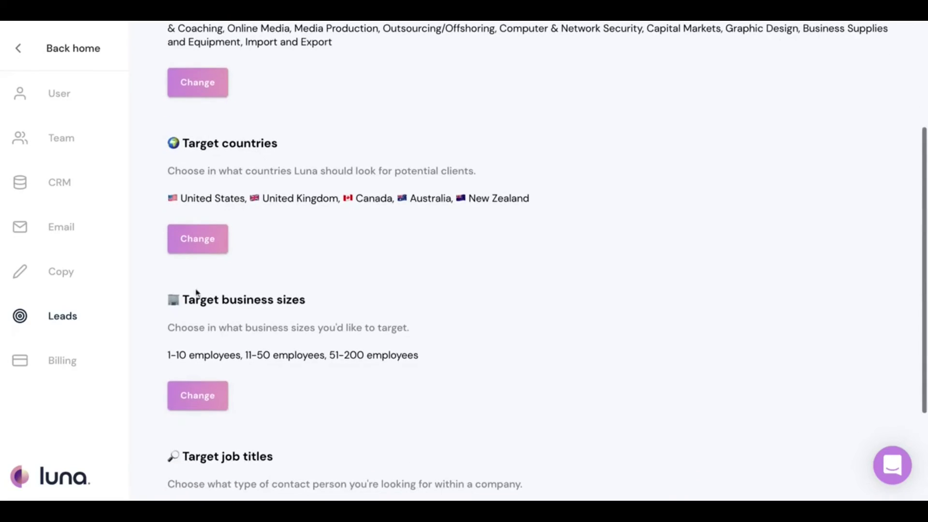
{"action": "scroll", "coordinate": [258, 303], "scroll_direction": "down", "scroll_amount": 5}
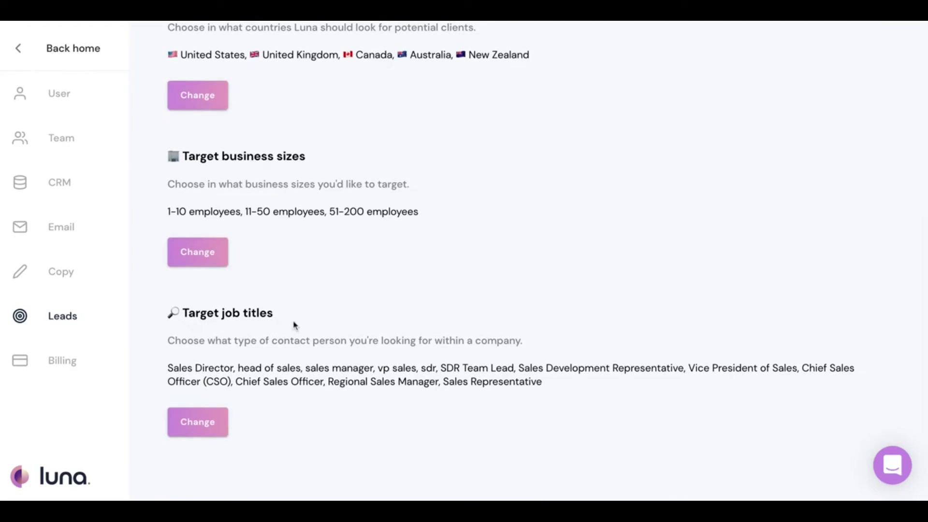
{"action": "scroll", "coordinate": [296, 326], "scroll_direction": "up", "scroll_amount": 1}
{"action": "scroll", "coordinate": [296, 326], "scroll_direction": "up", "scroll_amount": 6}
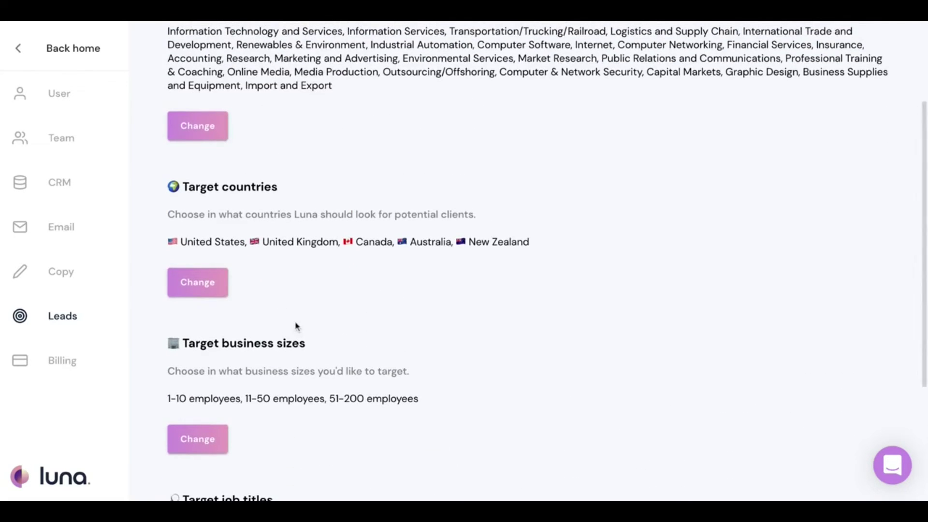
{"action": "left_click", "coordinate": [73, 60]}
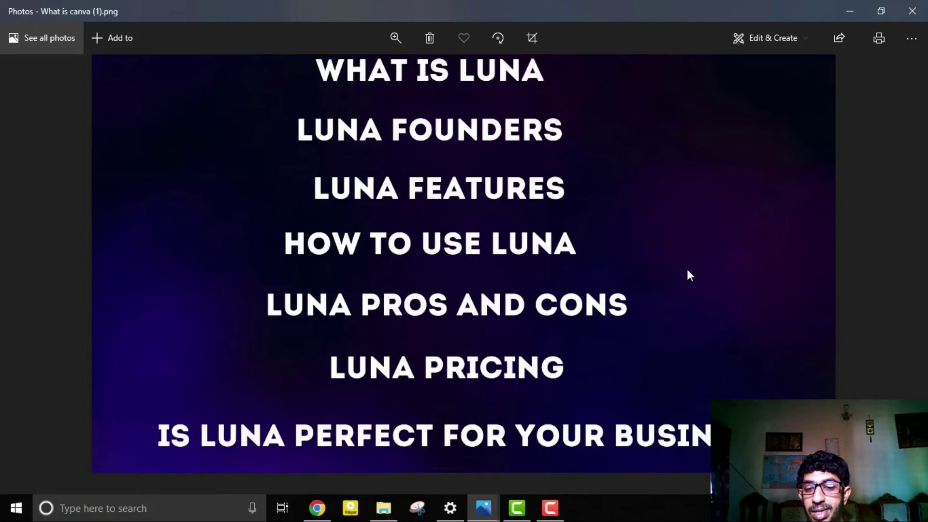
Advance Photos to the pros and cons slide and the next image, then switch to AppSumo pricing
{"action": "left_click", "coordinate": [908, 207]}
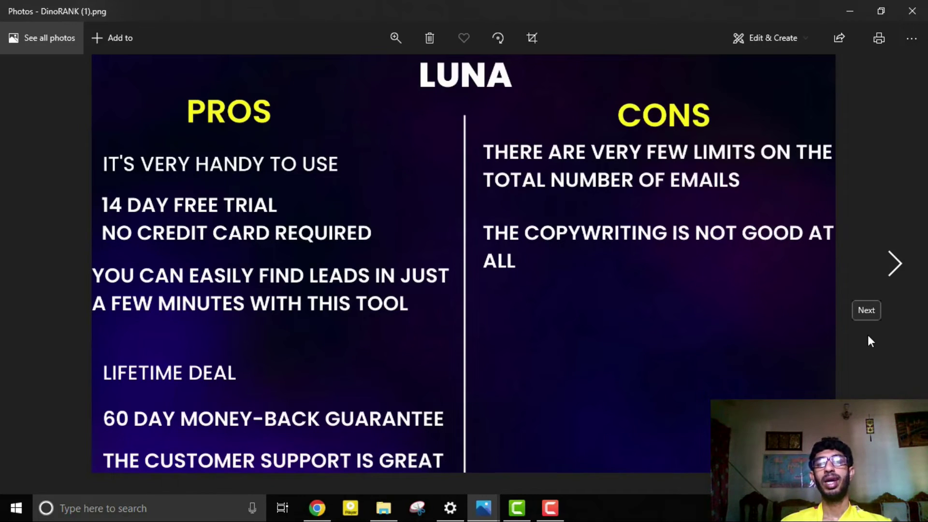
{"action": "left_click", "coordinate": [868, 341]}
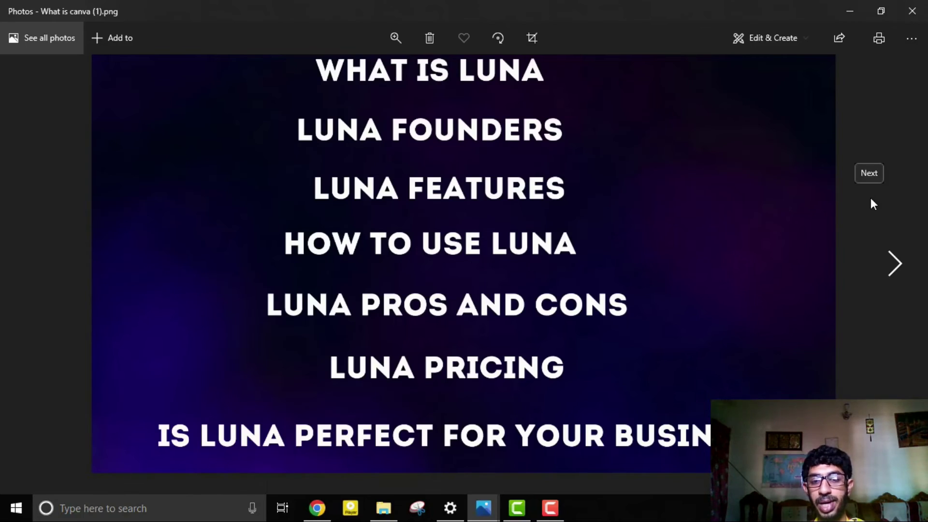
{"action": "key", "text": "alt+Tab"}
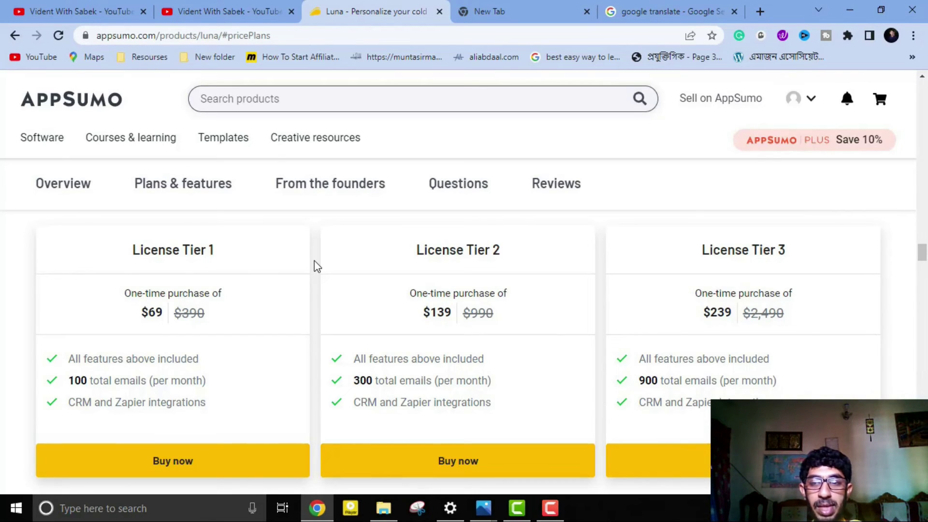